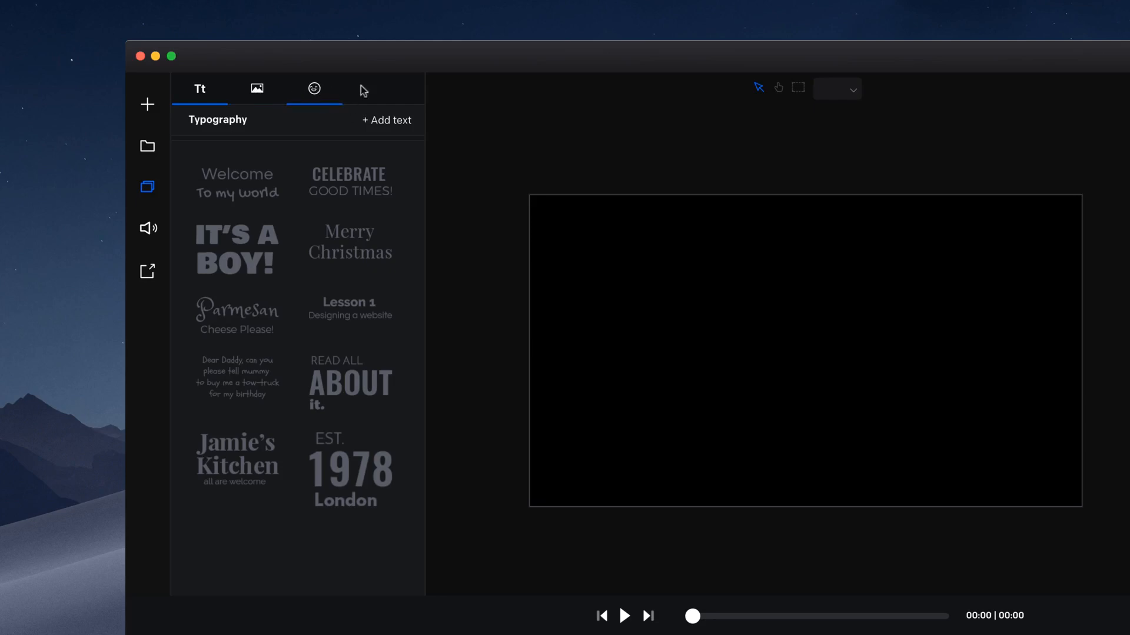
# Add a centred text element reading "Change it..." and delete it from the timeline
pyautogui.click(384, 126)
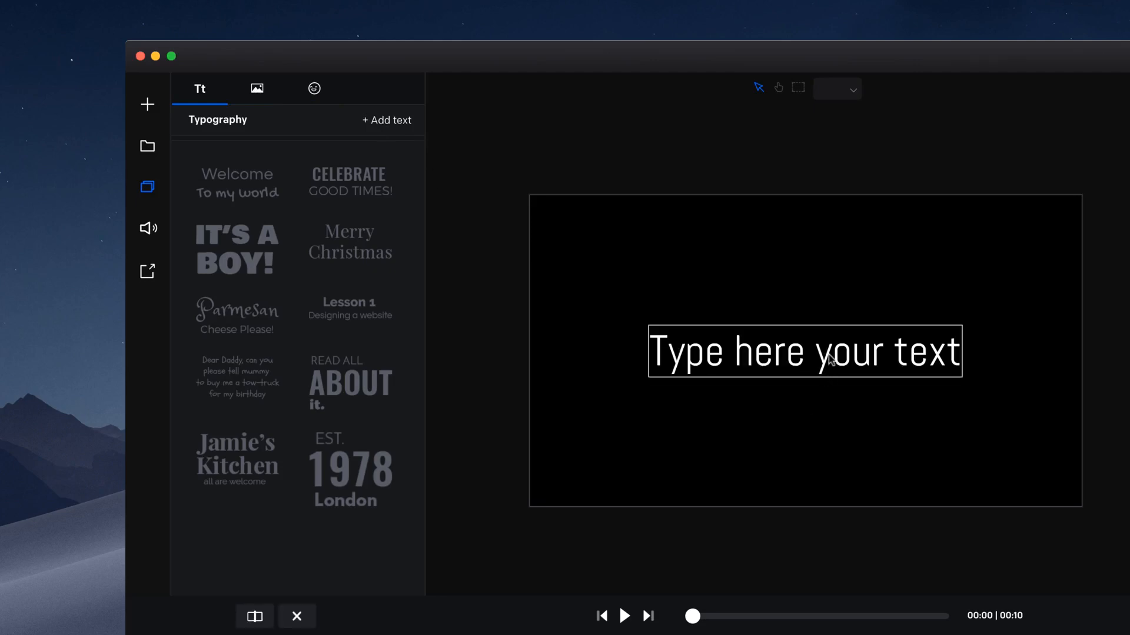
pyautogui.doubleClick(830, 359)
pyautogui.write('Change it.')
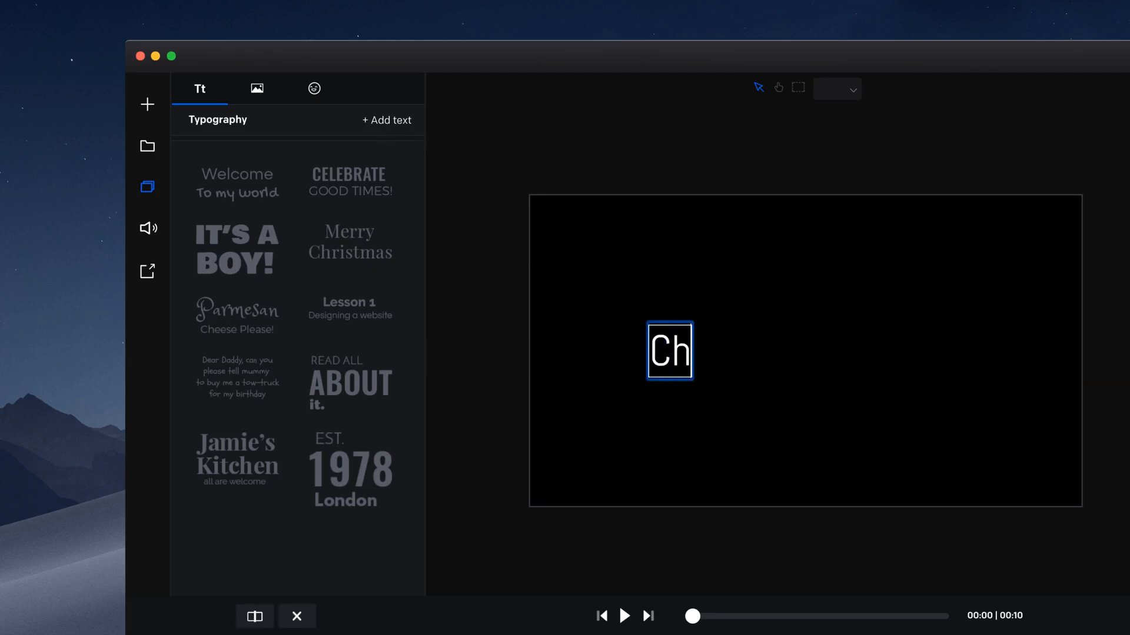
pyautogui.write('..')
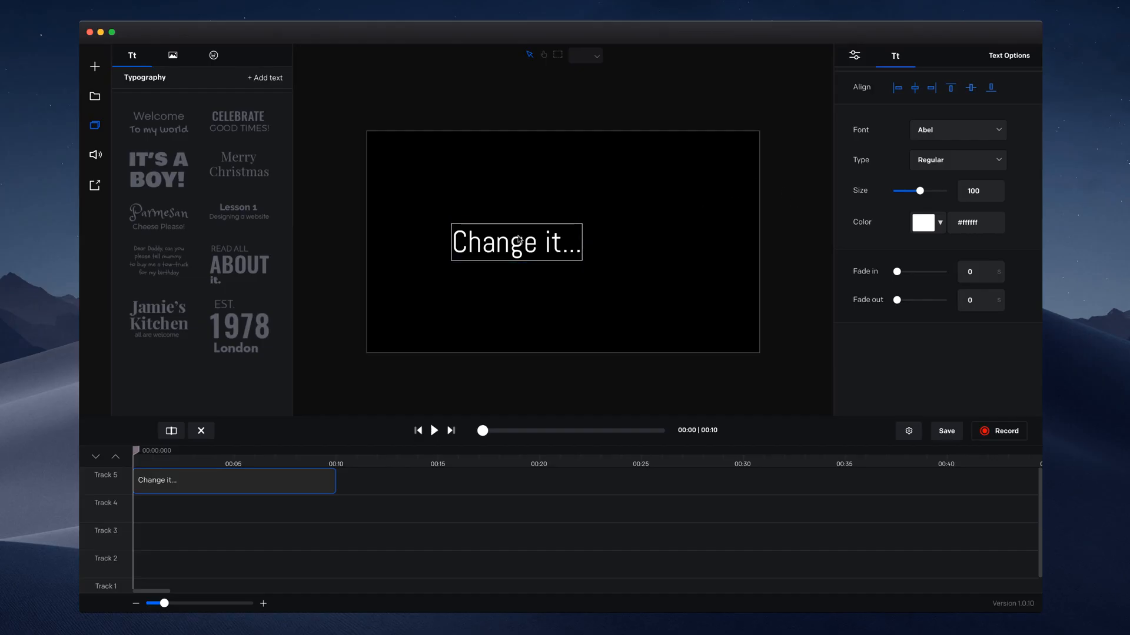
pyautogui.moveTo(518, 240); pyautogui.dragTo(556, 247)
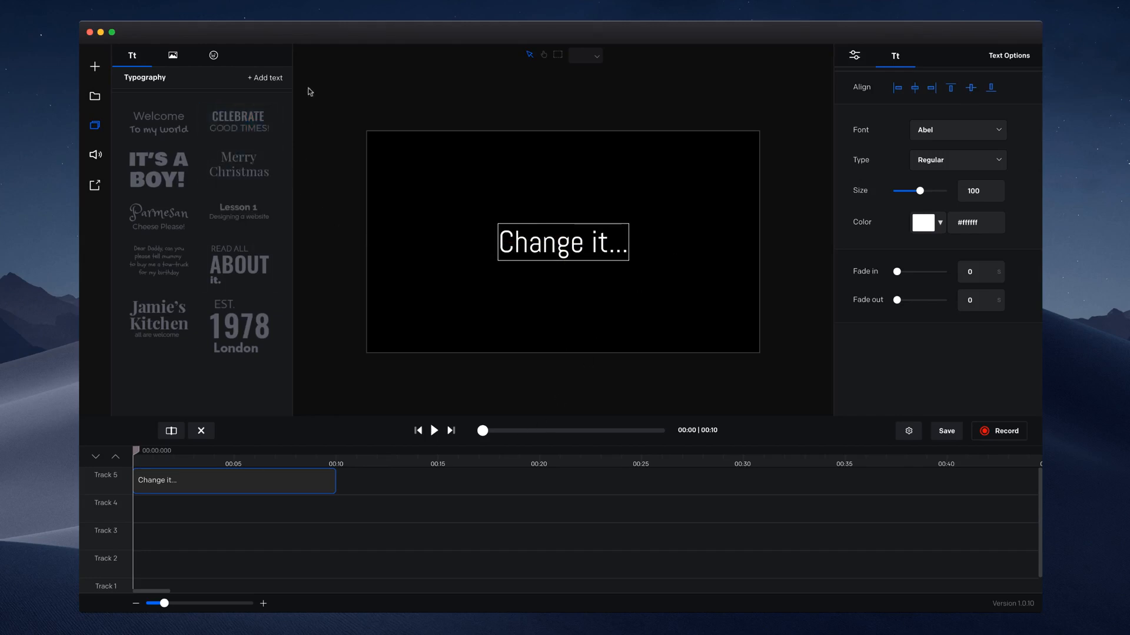
pyautogui.click(202, 431)
# Add the "Merry Christmas" typography preset to the timeline and arrange its two words near the centre of the canvas
pyautogui.moveTo(238, 164); pyautogui.dragTo(172, 513)
pyautogui.click(629, 221)
pyautogui.moveTo(628, 221); pyautogui.dragTo(600, 274)
pyautogui.moveTo(618, 191); pyautogui.dragTo(599, 226)
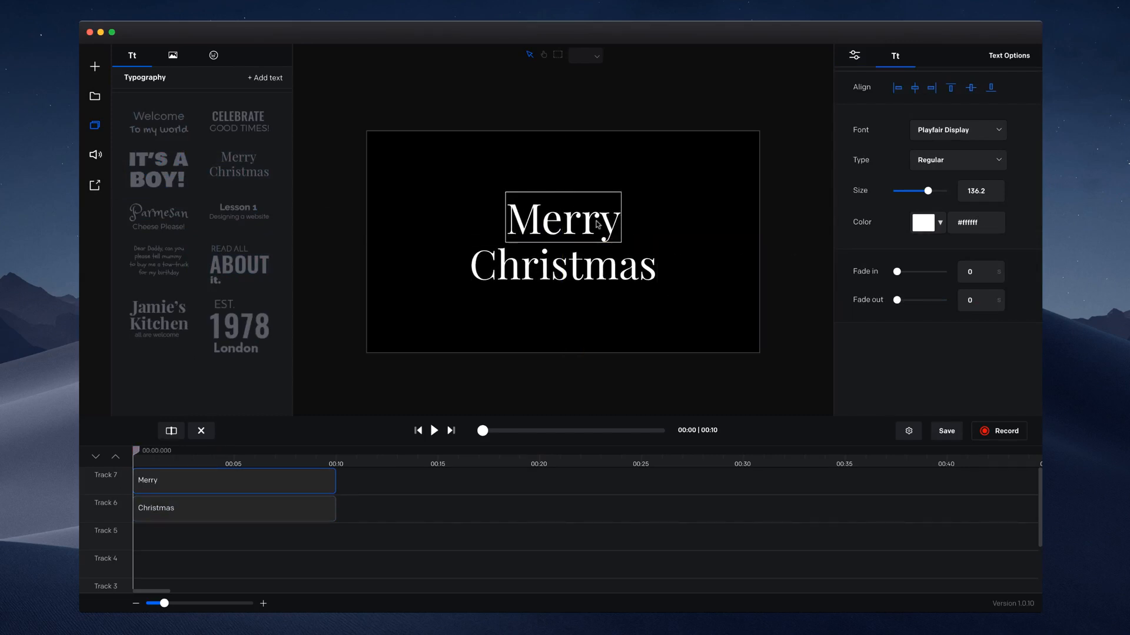
# Set the color of the "Merry" text to blue #00a5ff
pyautogui.click(933, 227)
pyautogui.click(995, 279)
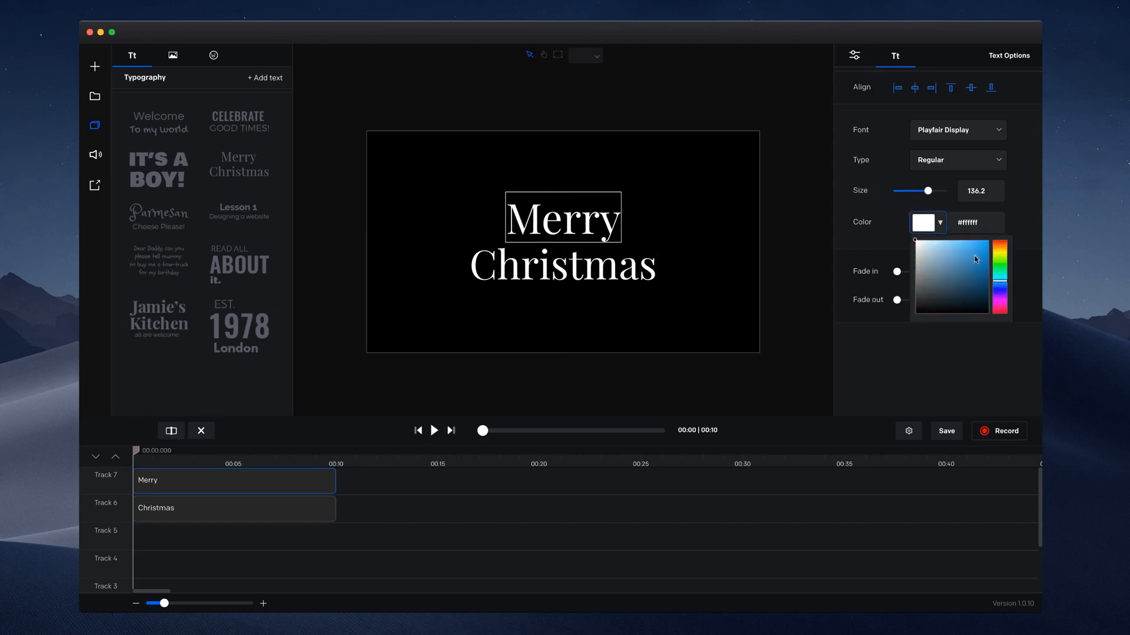
pyautogui.moveTo(983, 264); pyautogui.dragTo(996, 229)
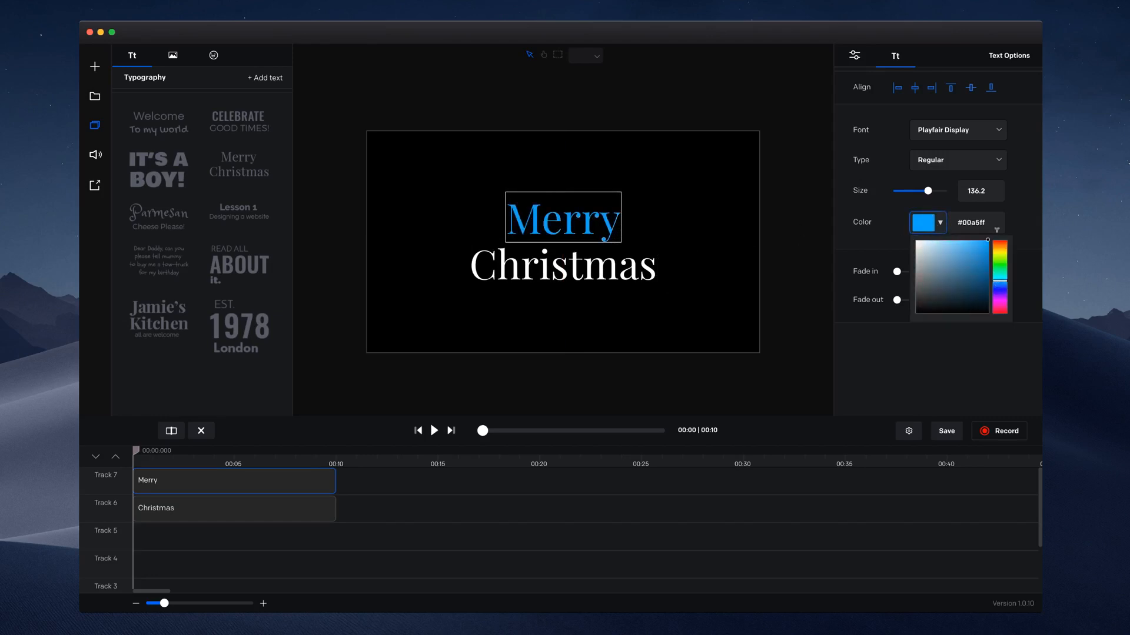
pyautogui.click(644, 267)
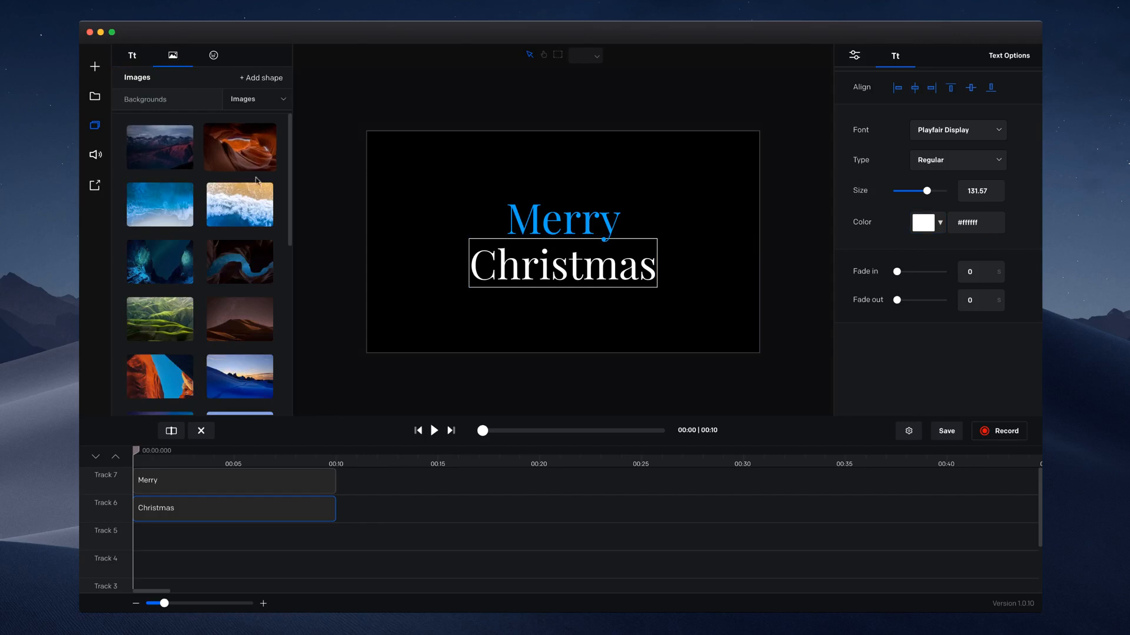
# Add the orange canyon background image to Track 4, starting at the beginning of the timeline
pyautogui.scroll(-2, 252, 192)
pyautogui.scroll(-8, 252, 192)
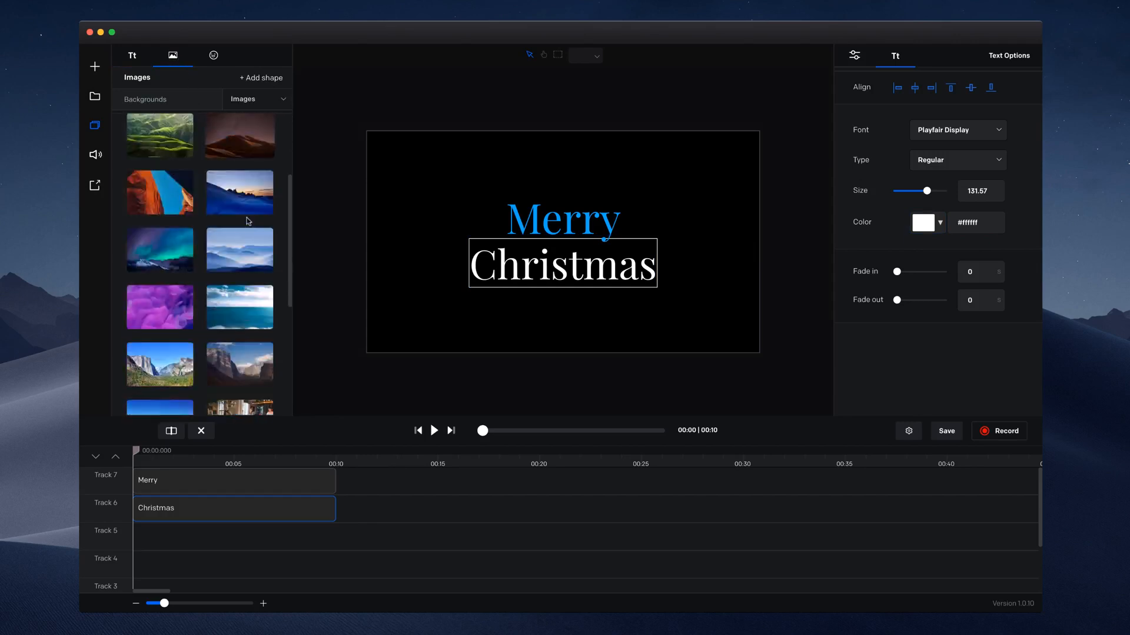
pyautogui.scroll(-8, 229, 289)
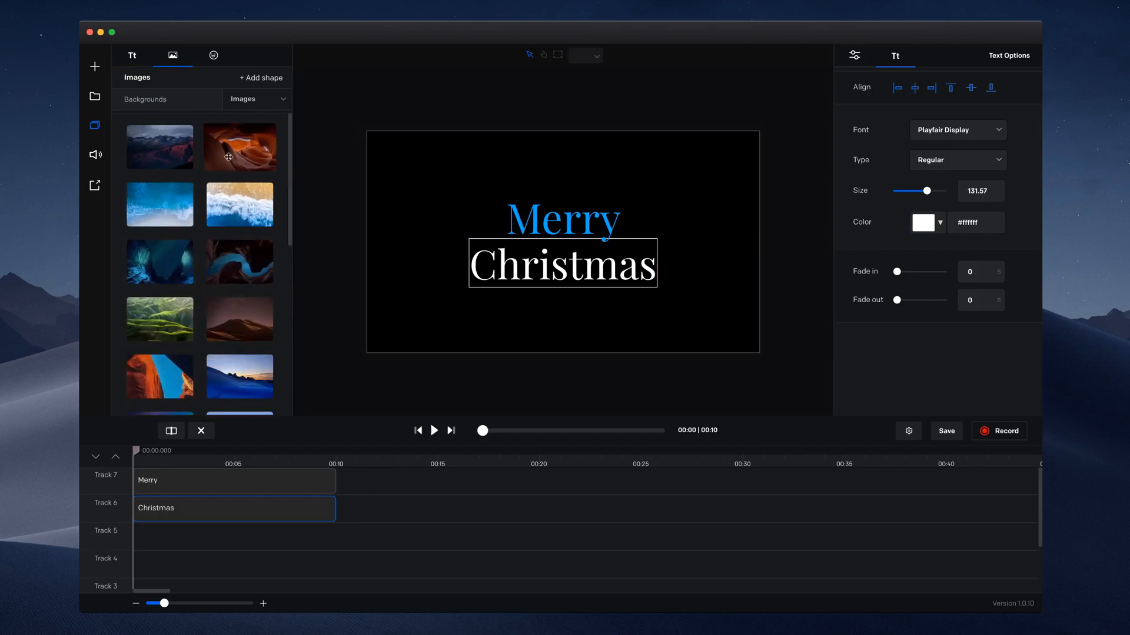
pyautogui.moveTo(228, 156); pyautogui.dragTo(250, 568)
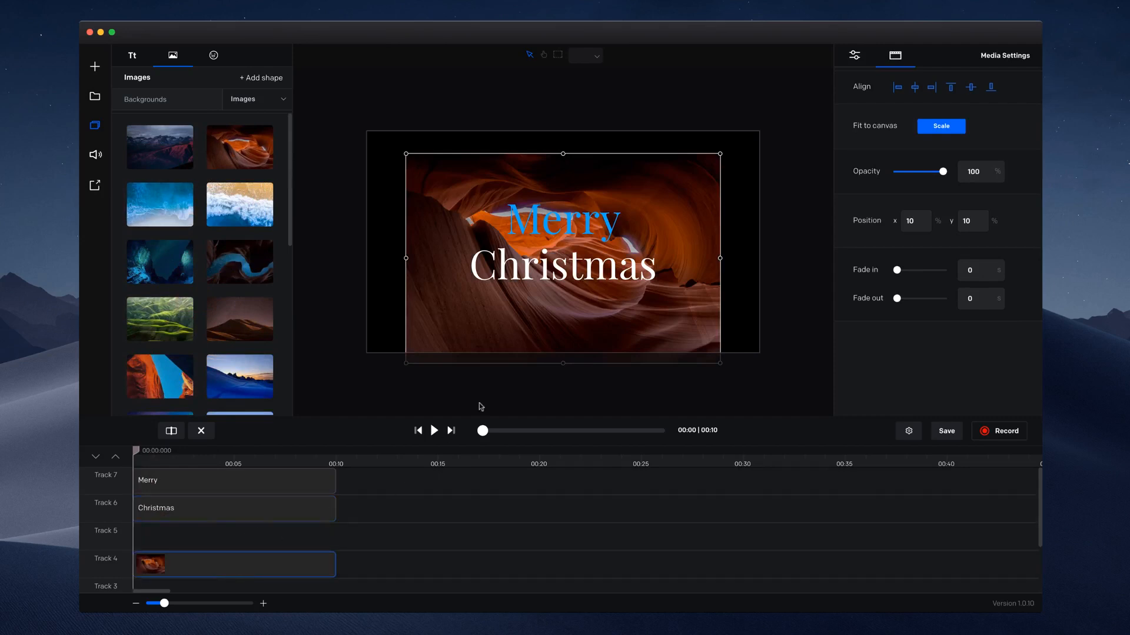
# Enlarge the canyon image until it covers the whole canvas and set its opacity to 53.49%
pyautogui.moveTo(722, 153); pyautogui.dragTo(698, 168)
pyautogui.moveTo(948, 175); pyautogui.dragTo(924, 172)
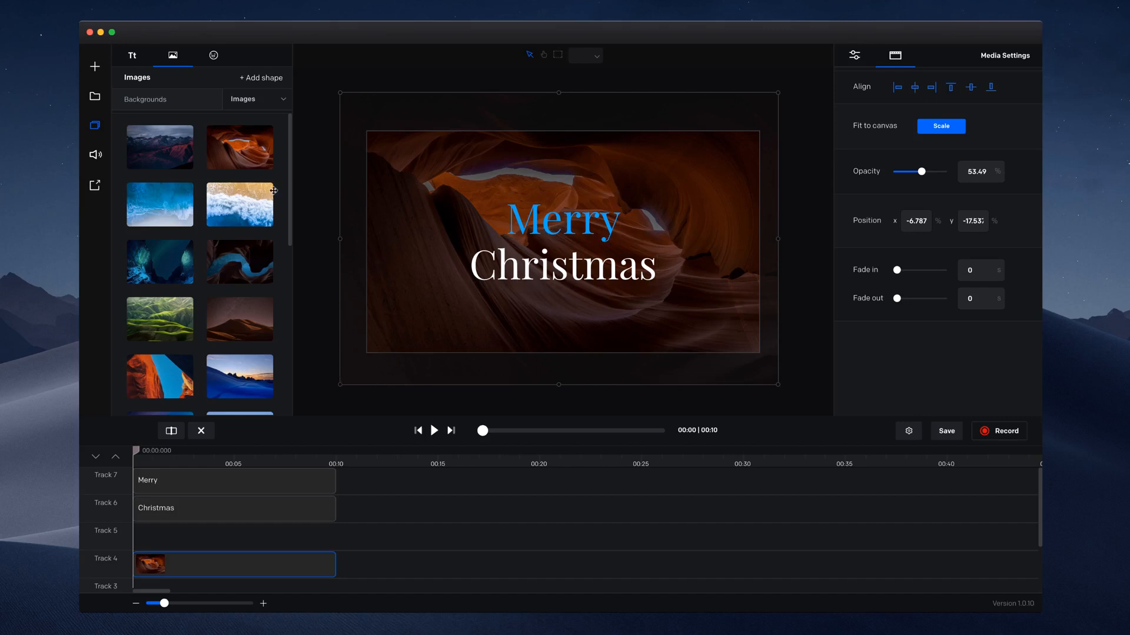
# Add a rectangle shape sized and positioned over "Christmas", and move its clip to Track 5 beneath the text clips
pyautogui.click(266, 78)
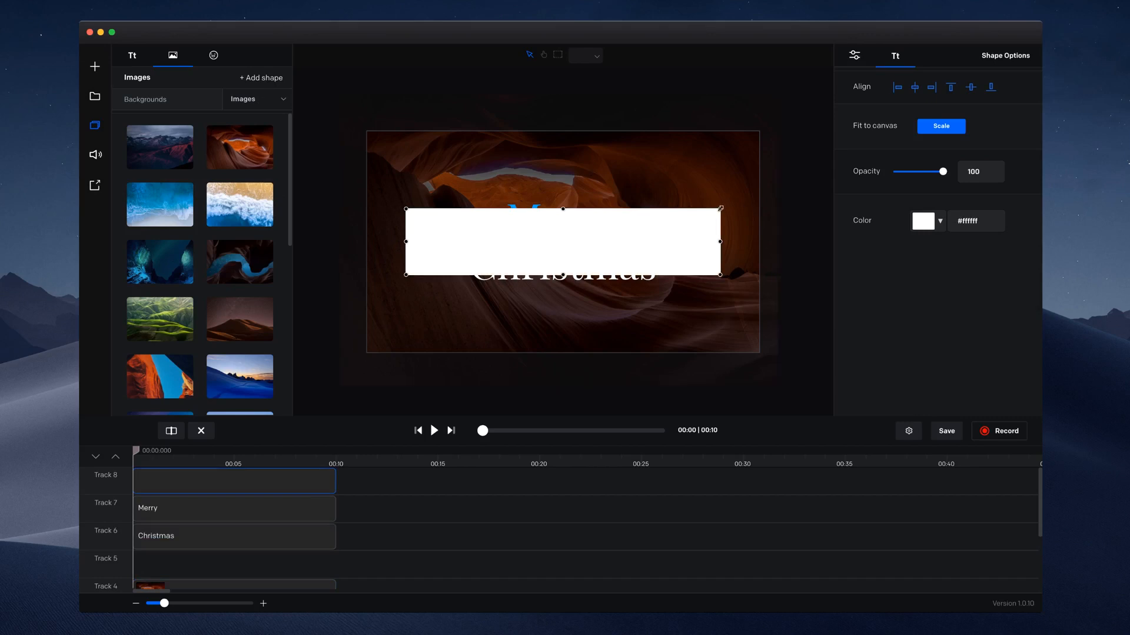
pyautogui.moveTo(662, 210); pyautogui.dragTo(668, 273)
pyautogui.moveTo(230, 486); pyautogui.dragTo(229, 566)
pyautogui.moveTo(249, 484); pyautogui.dragTo(270, 562)
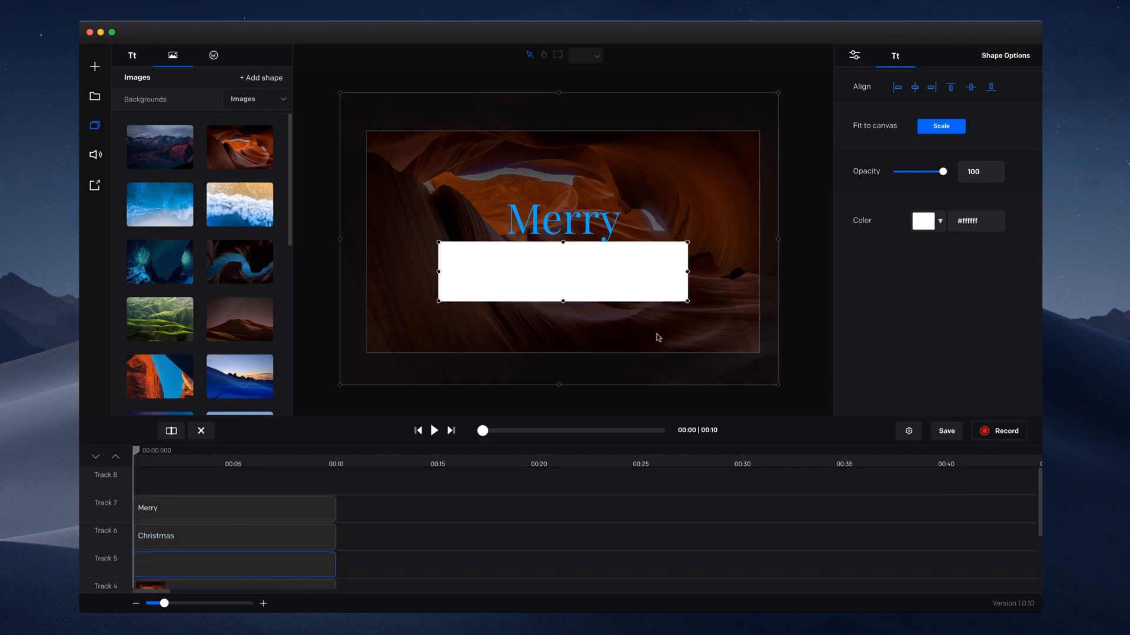
# Color the rectangle behind "Christmas" orange #ff4009 and make it slightly narrower
pyautogui.click(931, 223)
pyautogui.click(1005, 273)
pyautogui.click(985, 240)
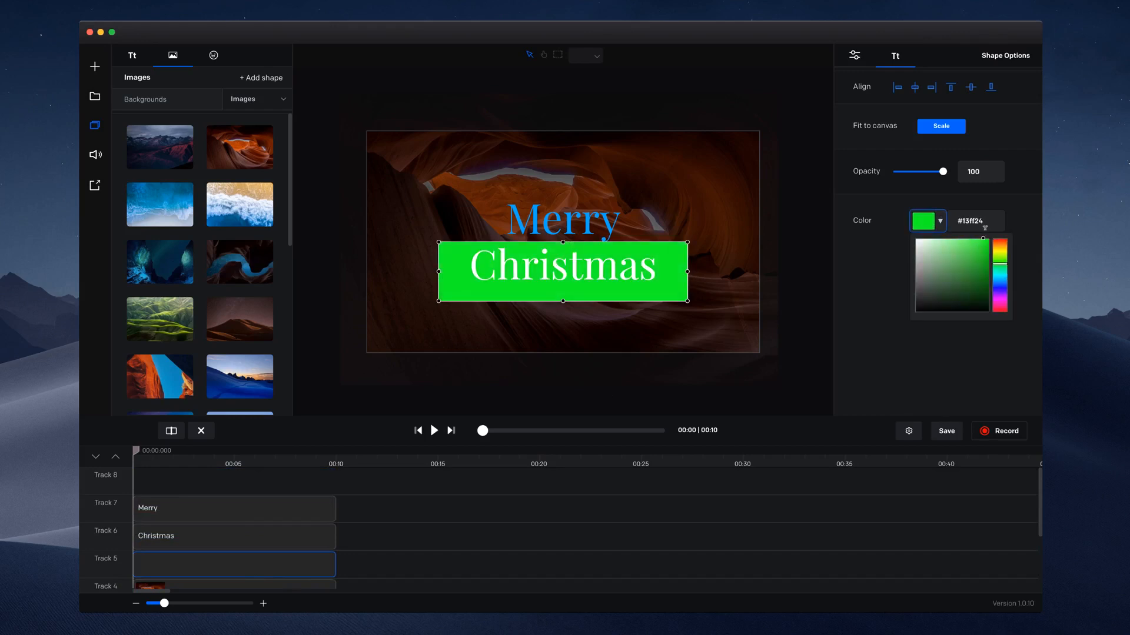
pyautogui.moveTo(1007, 264); pyautogui.dragTo(1003, 245)
pyautogui.moveTo(687, 271); pyautogui.dragTo(659, 300)
# Set the "Merry" text color to white #ffffff and shrink the orange rectangle to fit closely around "Christmas"
pyautogui.click(605, 227)
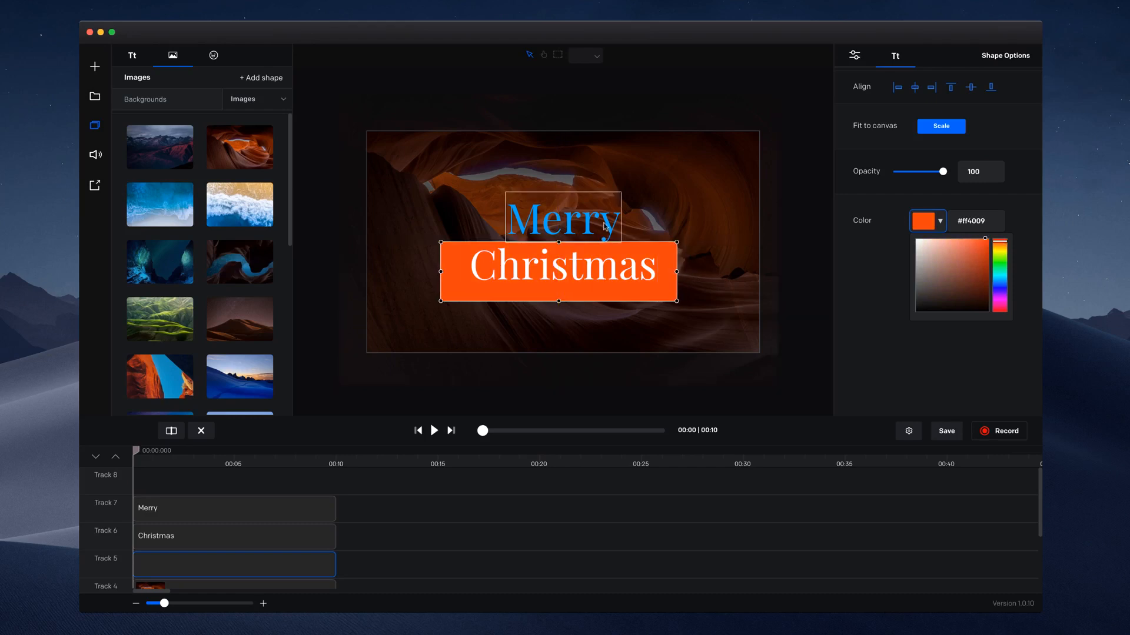
pyautogui.click(940, 223)
pyautogui.click(916, 241)
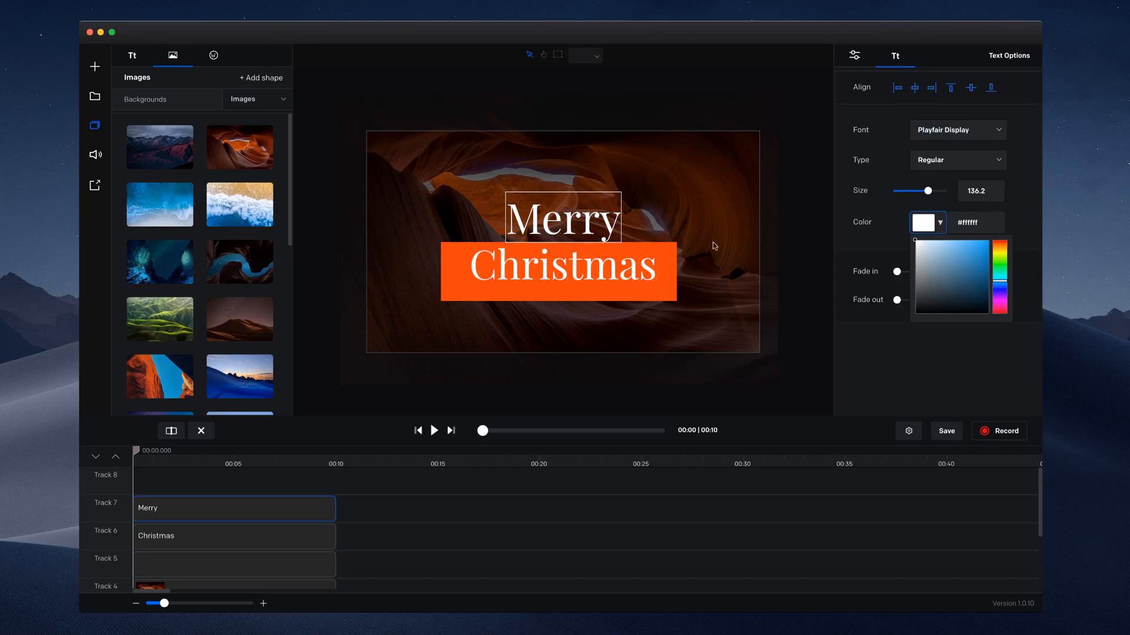
pyautogui.click(451, 300)
pyautogui.moveTo(441, 301); pyautogui.dragTo(457, 292)
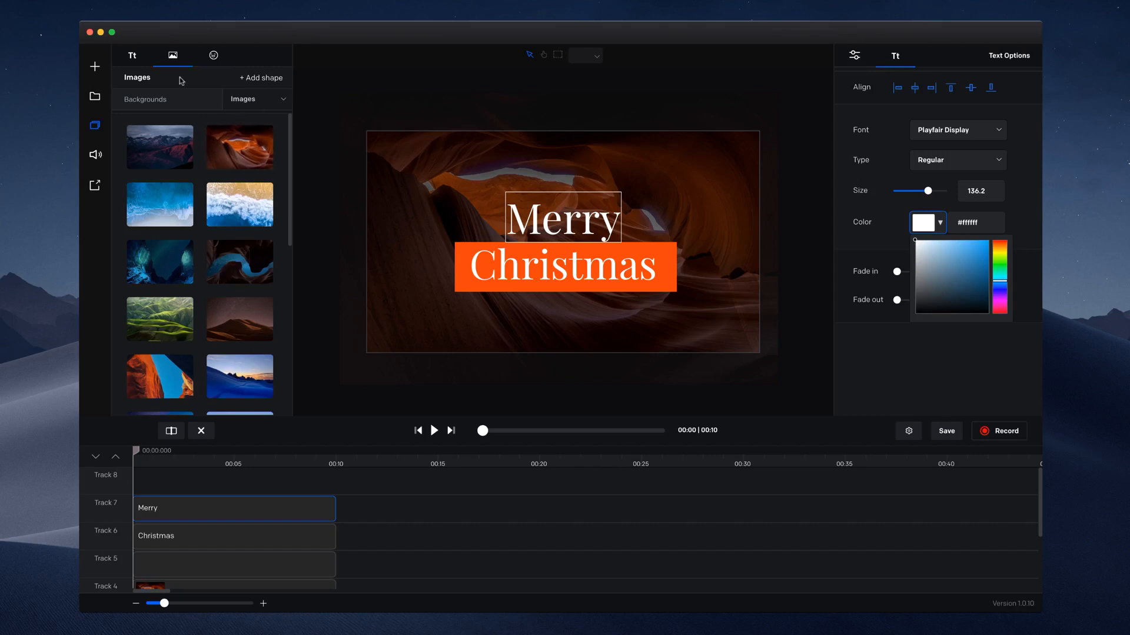
# Search the Icons image library for "bird" and place the red bird, scaled down, just left of "Merry" on the canvas
pyautogui.click(253, 109)
pyautogui.click(262, 99)
pyautogui.click(265, 99)
pyautogui.click(252, 109)
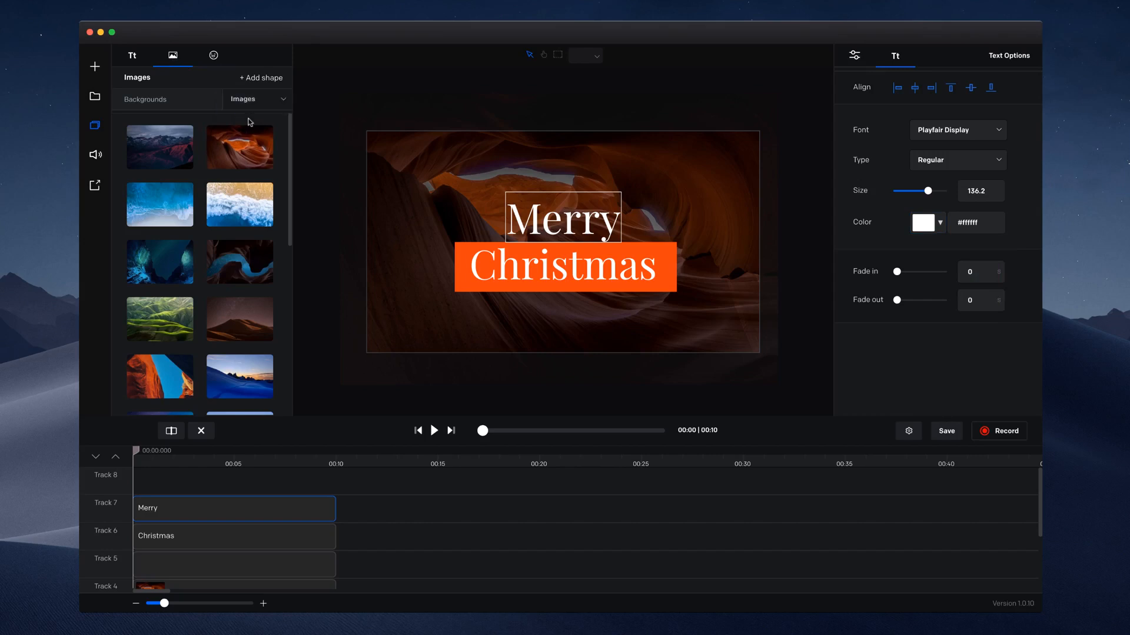
pyautogui.scroll(-10, 246, 169)
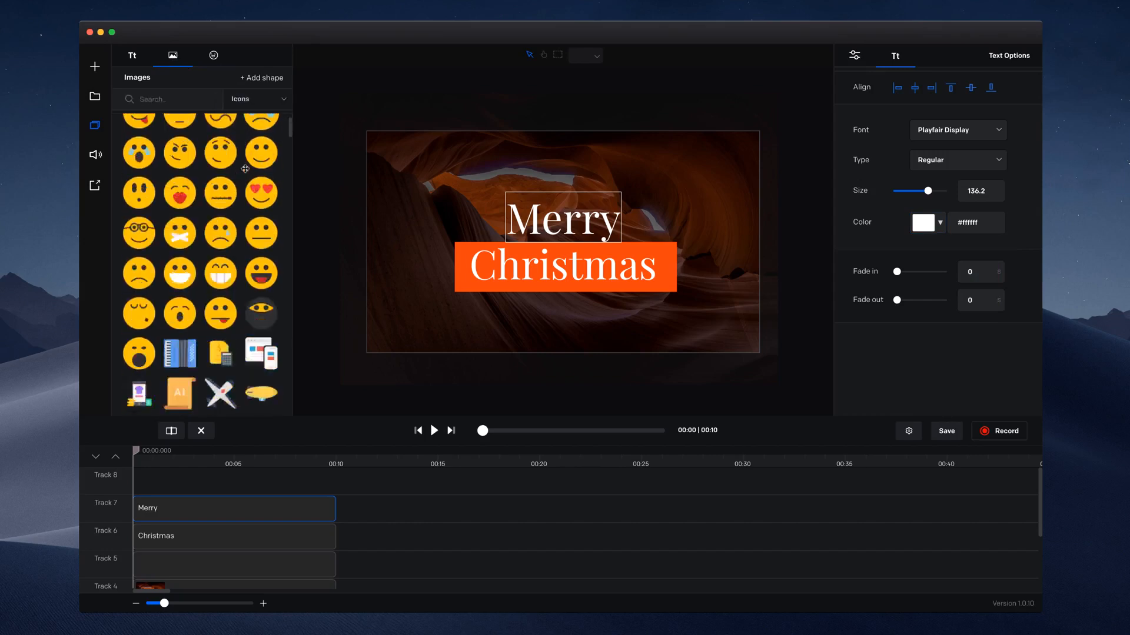
pyautogui.scroll(-10, 224, 224)
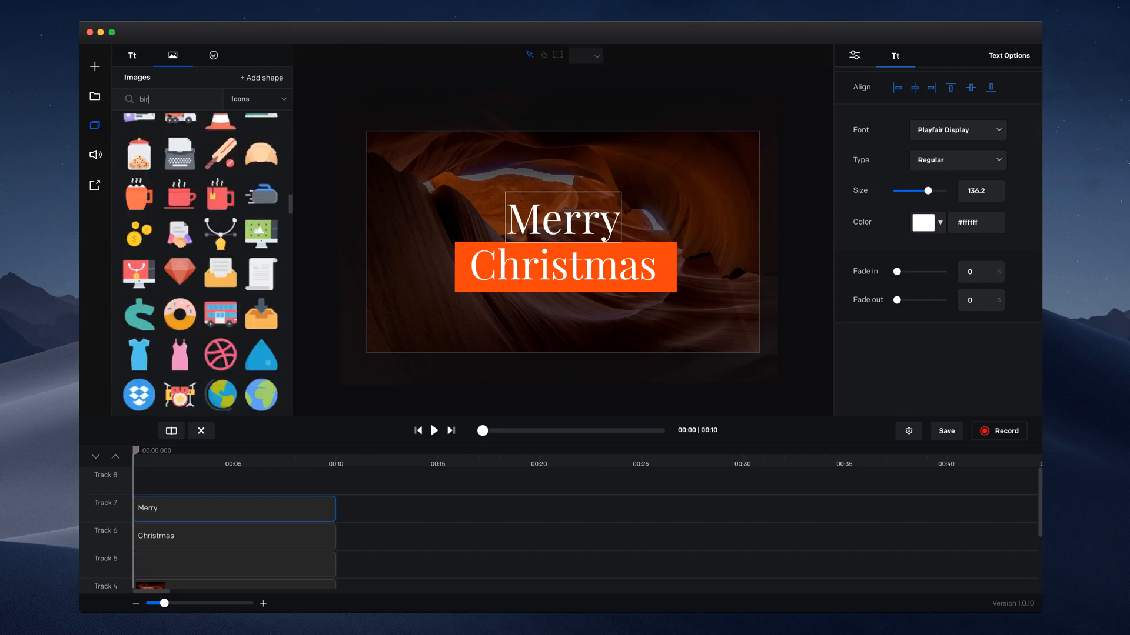
pyautogui.write('rd')
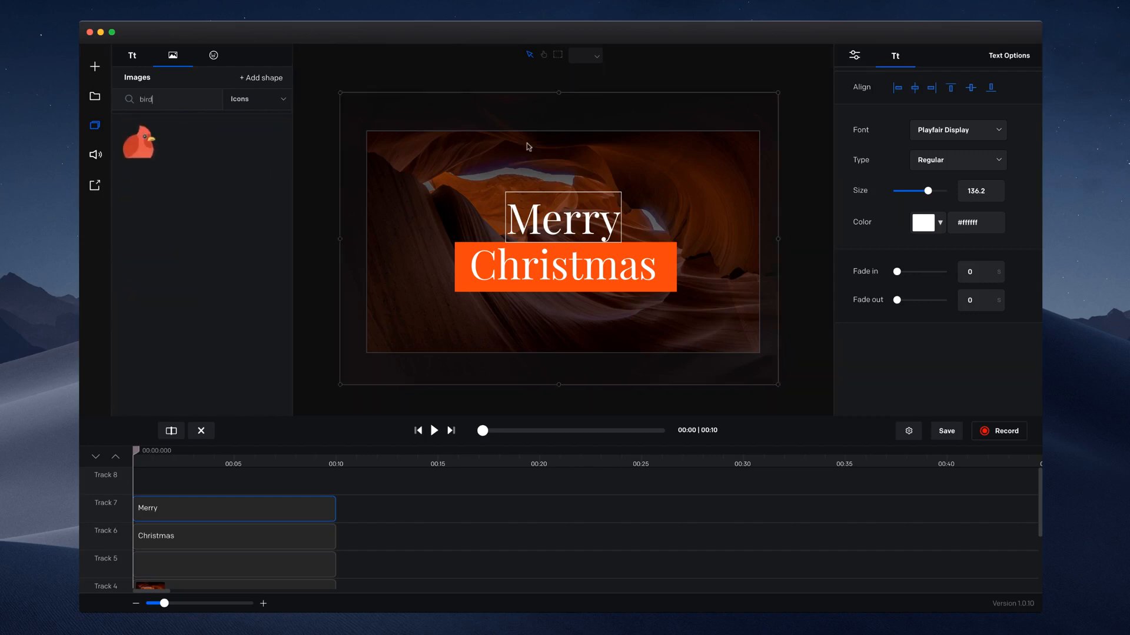
pyautogui.moveTo(138, 142); pyautogui.dragTo(458, 215)
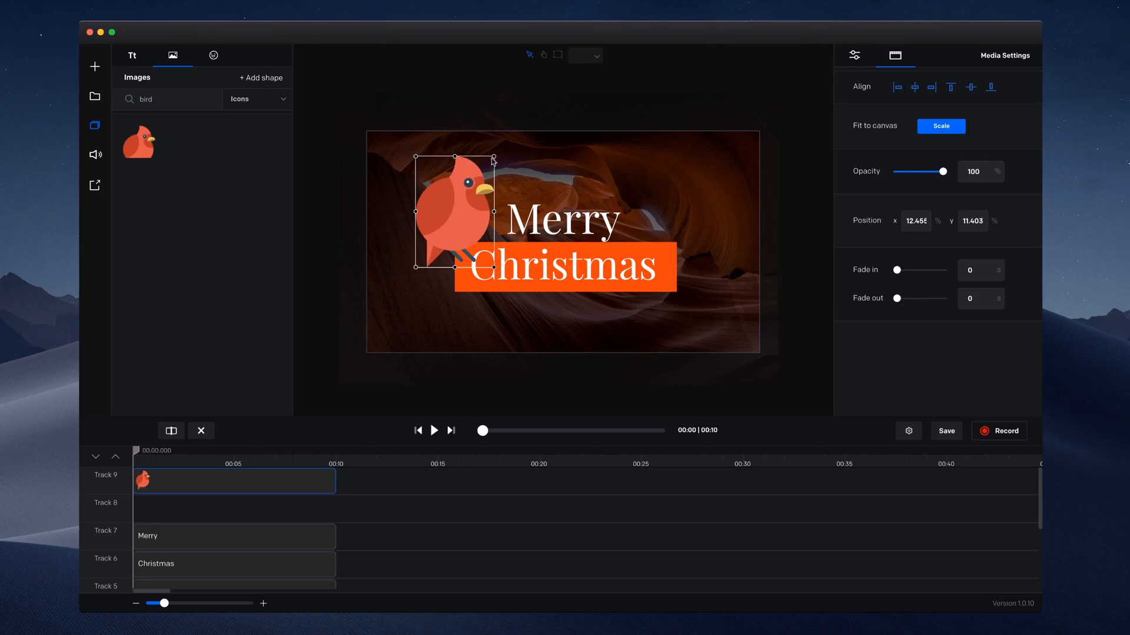
pyautogui.moveTo(495, 156); pyautogui.dragTo(456, 216)
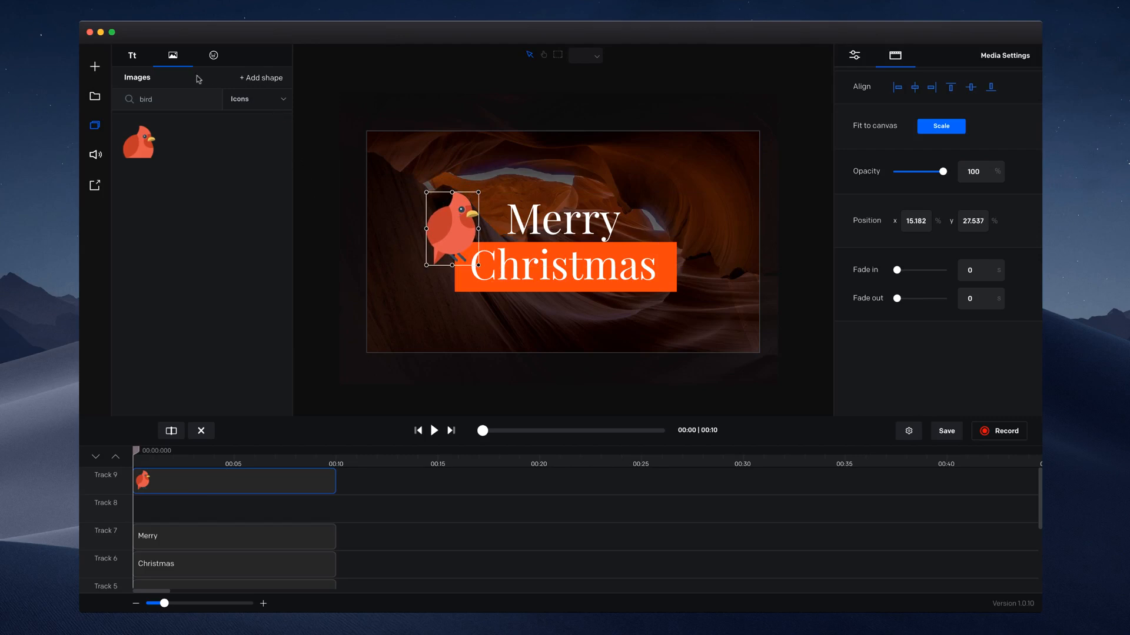
# Add the animated winking emoji to the canvas, scaled down and placed just right of "Merry"
pyautogui.click(212, 57)
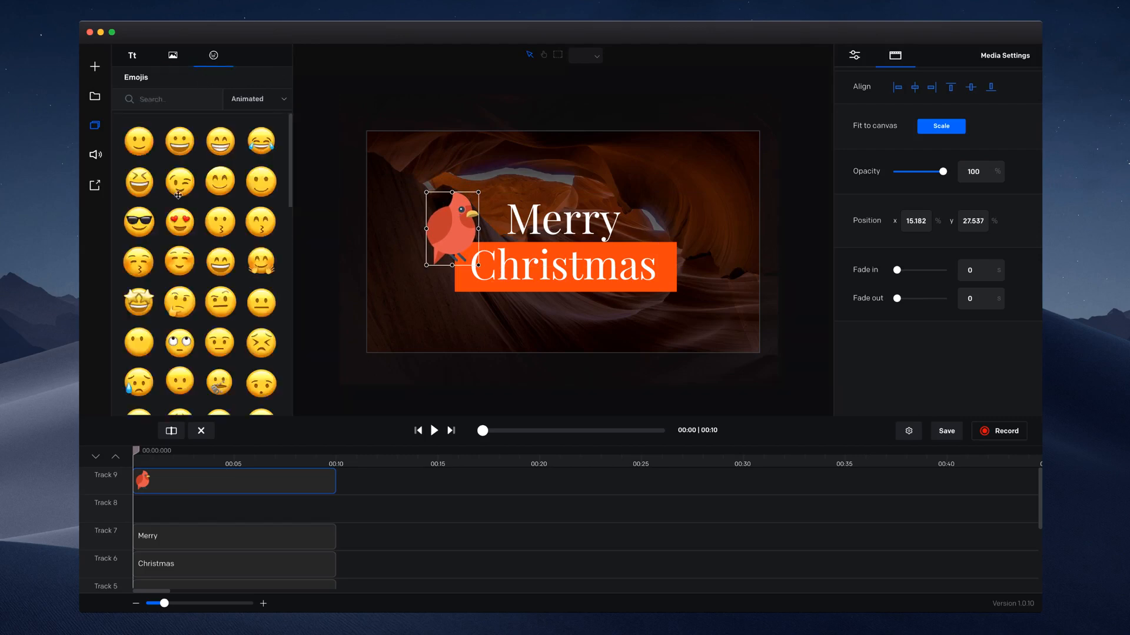
pyautogui.scroll(-3, 239, 252)
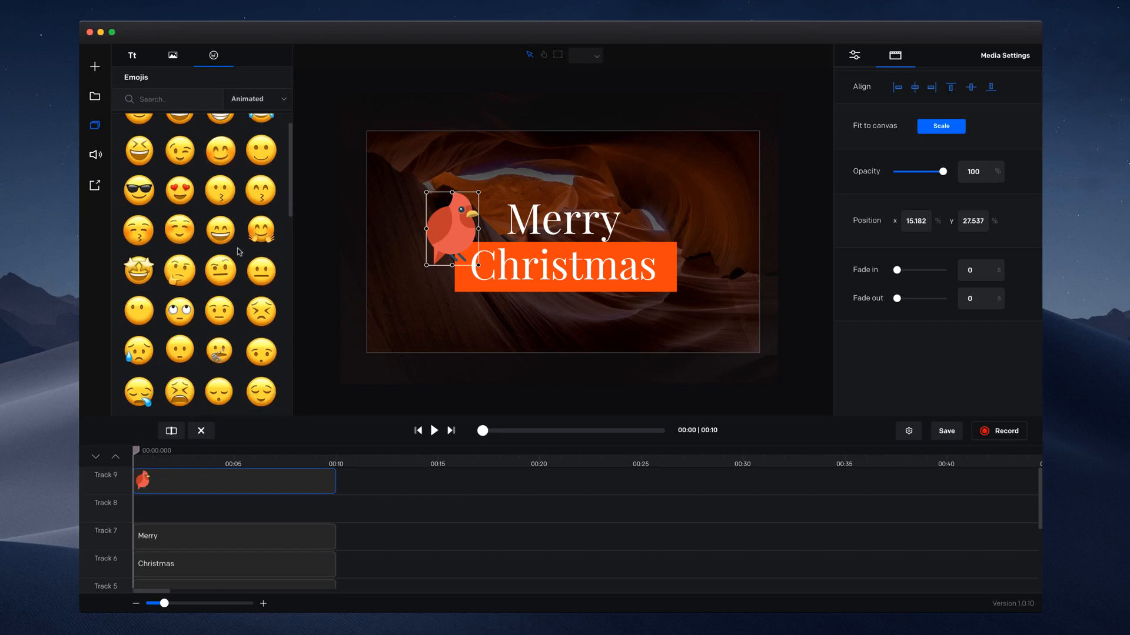
pyautogui.scroll(-8, 238, 250)
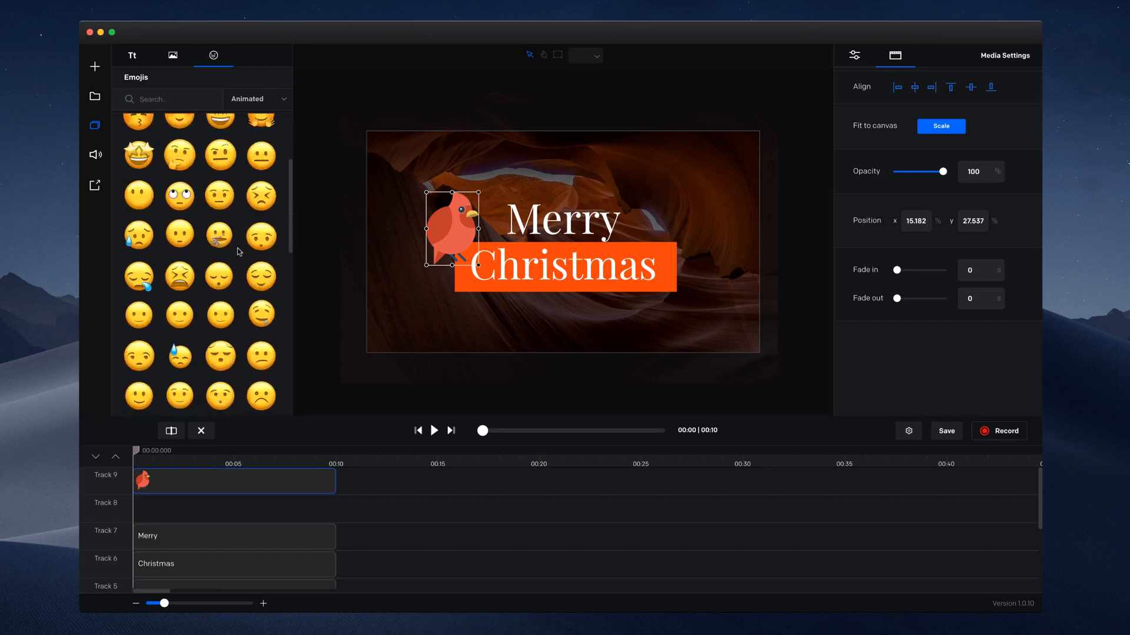
pyautogui.scroll(-9, 237, 251)
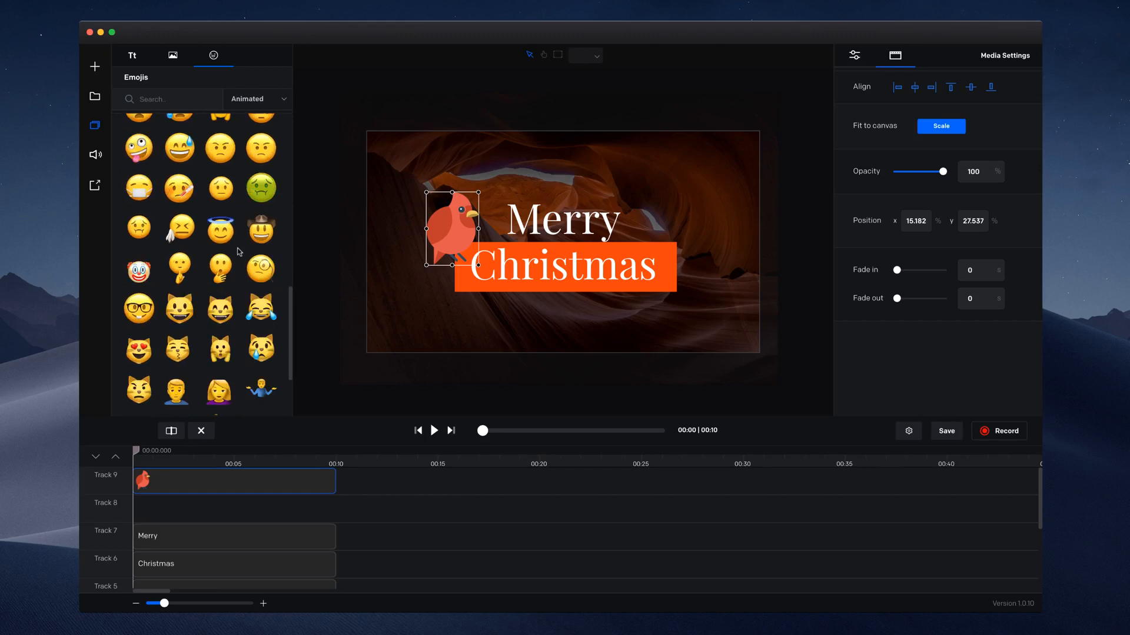
pyautogui.scroll(15, 232, 271)
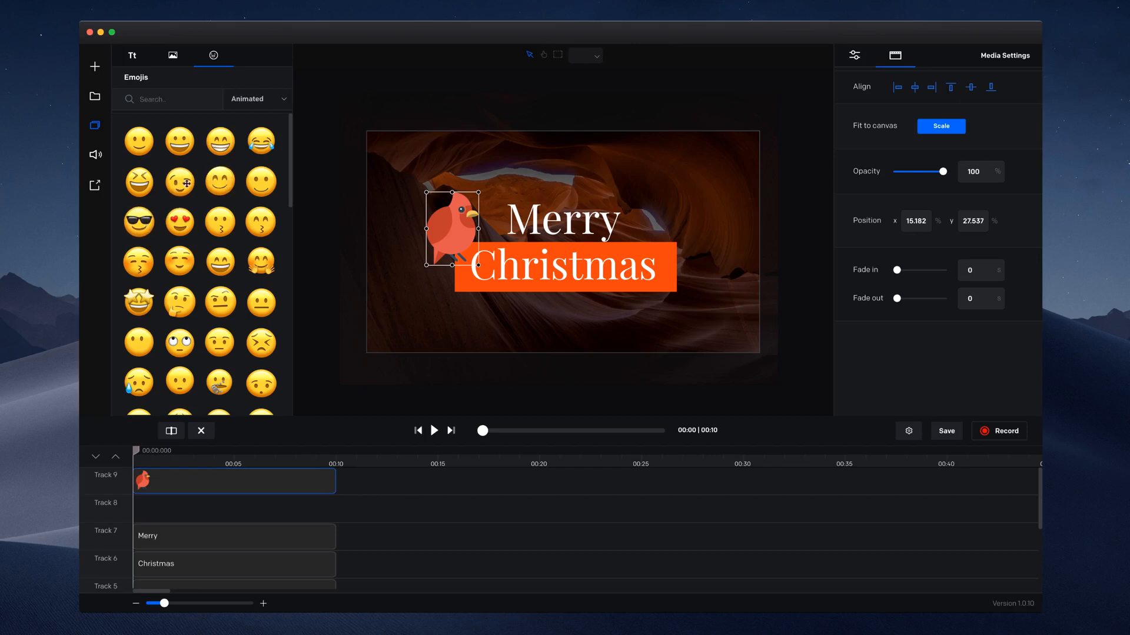
pyautogui.moveTo(186, 185); pyautogui.dragTo(686, 205)
pyautogui.moveTo(432, 186); pyautogui.dragTo(718, 159)
pyautogui.moveTo(769, 126); pyautogui.dragTo(677, 225)
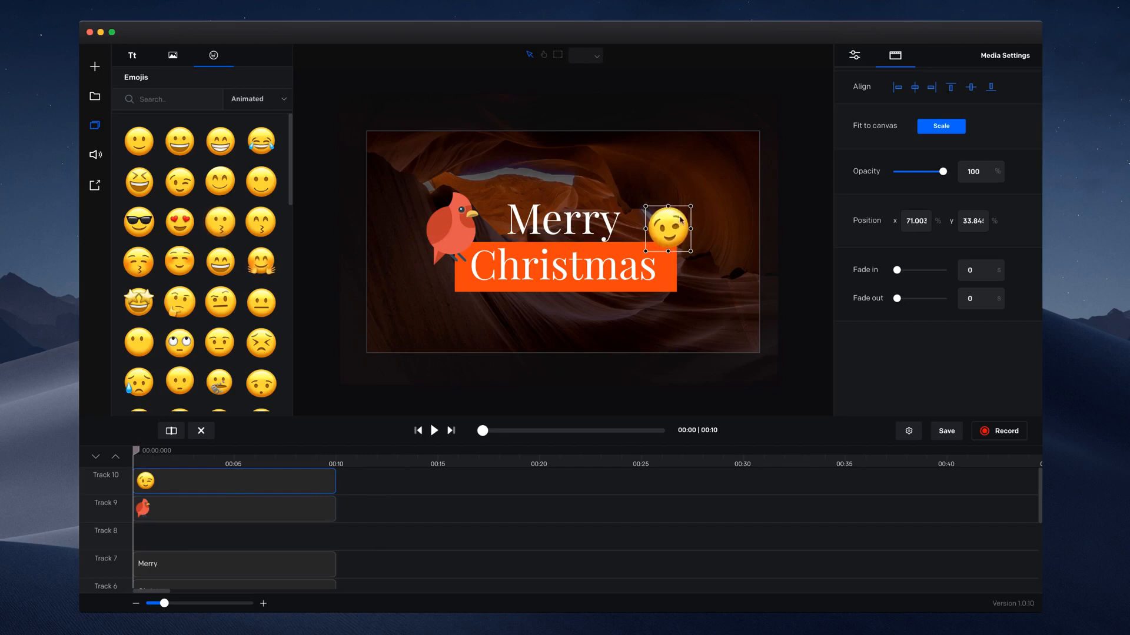
# Try extending the winking emoji clip to about 41 seconds and trim it back to 10 seconds
pyautogui.moveTo(336, 477); pyautogui.dragTo(969, 479)
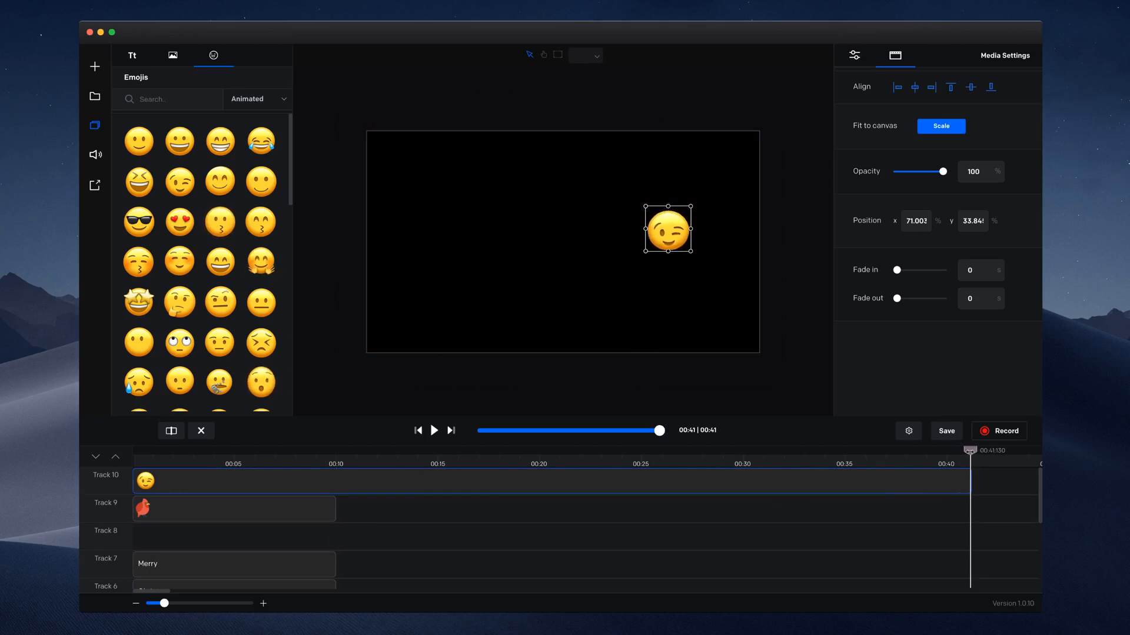
pyautogui.moveTo(943, 459); pyautogui.dragTo(302, 465)
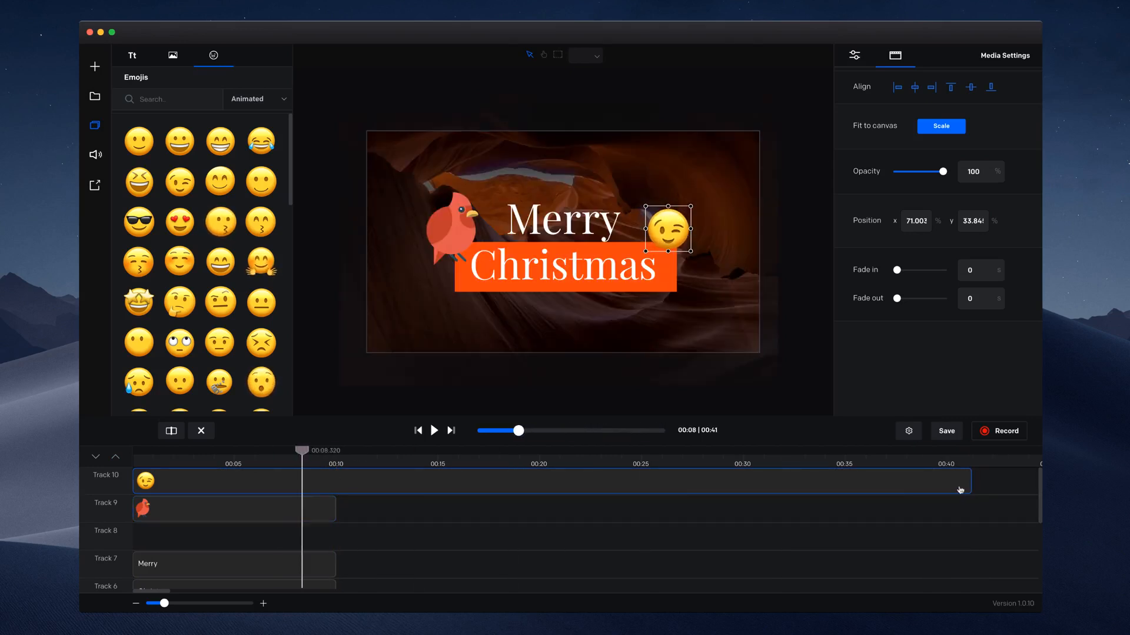
pyautogui.moveTo(966, 487); pyautogui.dragTo(338, 515)
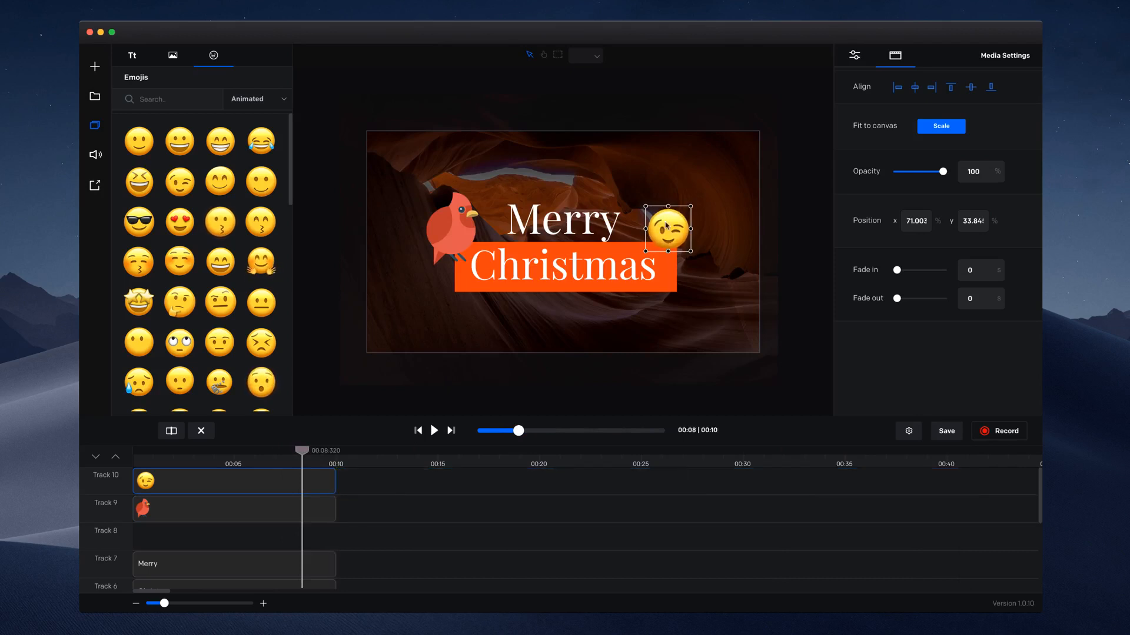
# Switch the emoji library from Animated to Static and browse the available static emojis
pyautogui.click(272, 100)
pyautogui.click(268, 108)
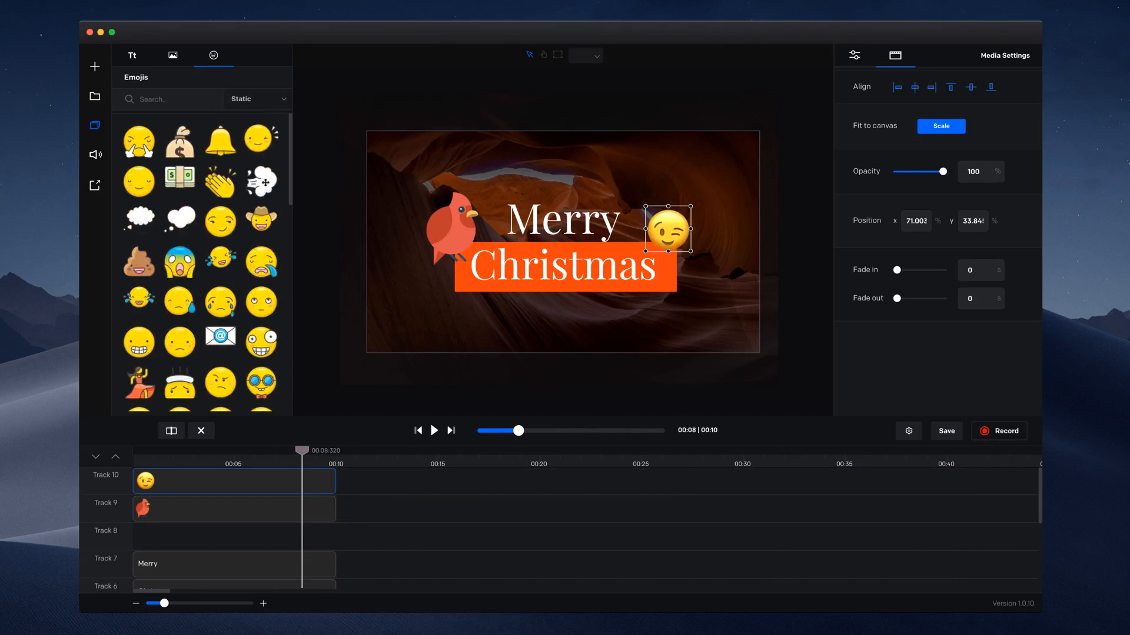
pyautogui.scroll(-5, 257, 227)
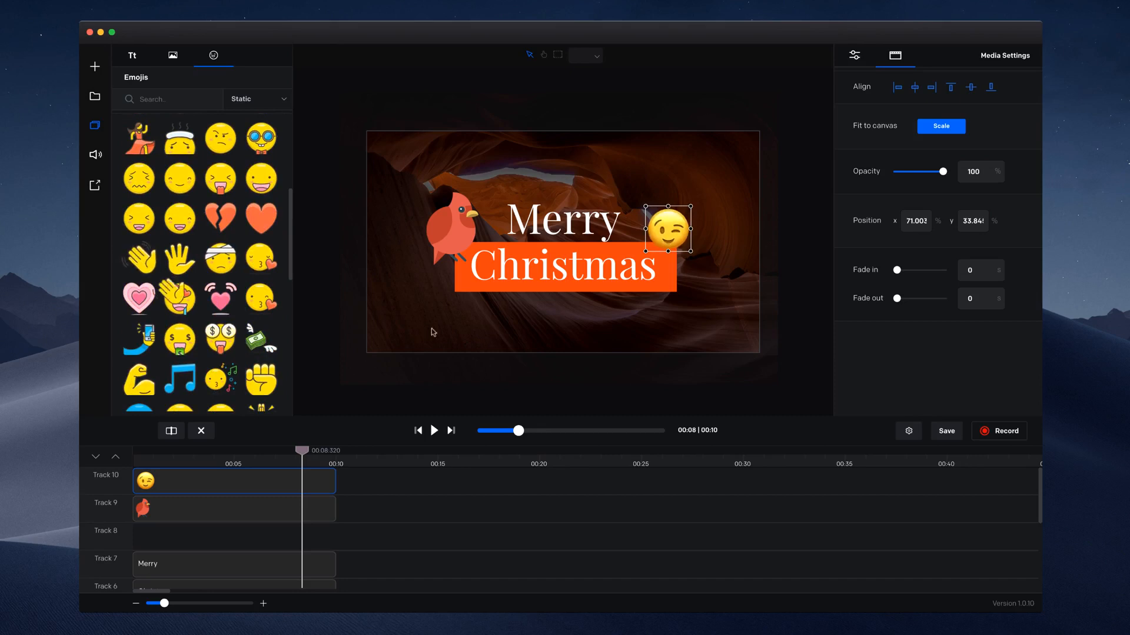
# Add the static waving hand emoji, scaled down below the winking emoji, and trim its clip to 10 seconds
pyautogui.click(140, 257)
pyautogui.moveTo(458, 210); pyautogui.dragTo(708, 319)
pyautogui.moveTo(736, 264); pyautogui.dragTo(660, 306)
pyautogui.moveTo(408, 478); pyautogui.dragTo(235, 482)
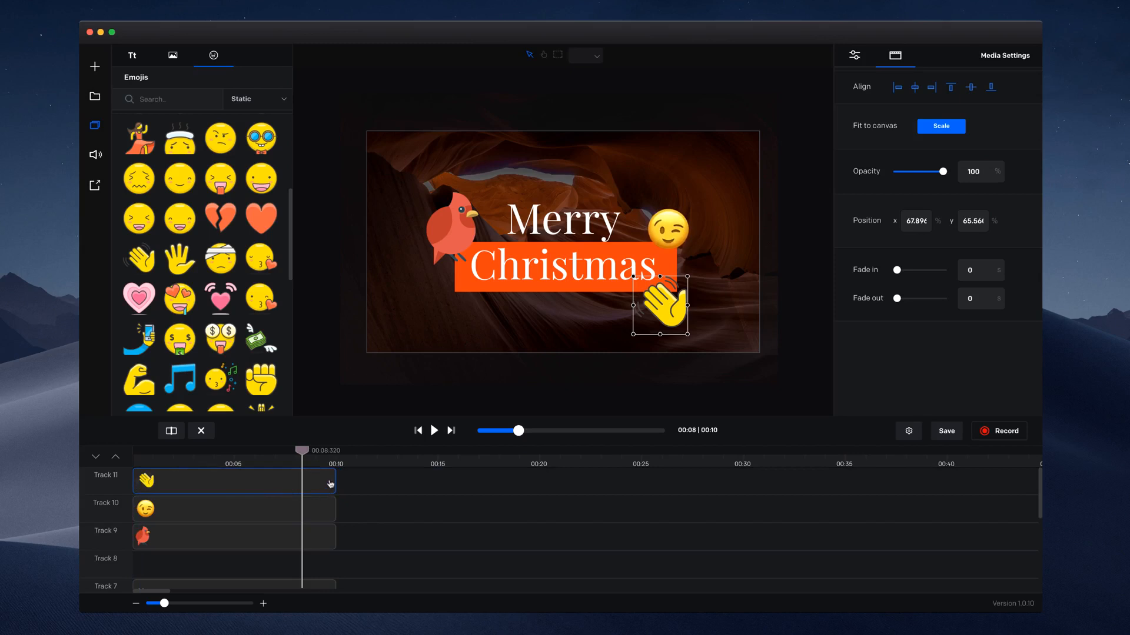
# Give the "Merry" text a 2-second fade-in and play the scene from the start of the timeline to preview it
pyautogui.moveTo(299, 450); pyautogui.dragTo(126, 453)
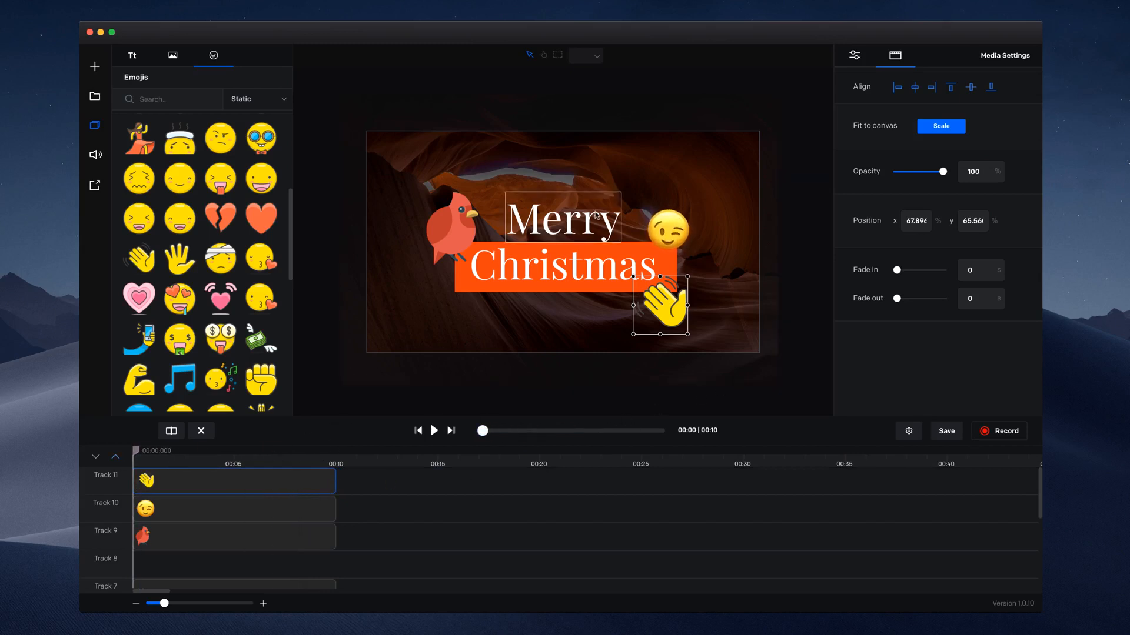
pyautogui.click(597, 216)
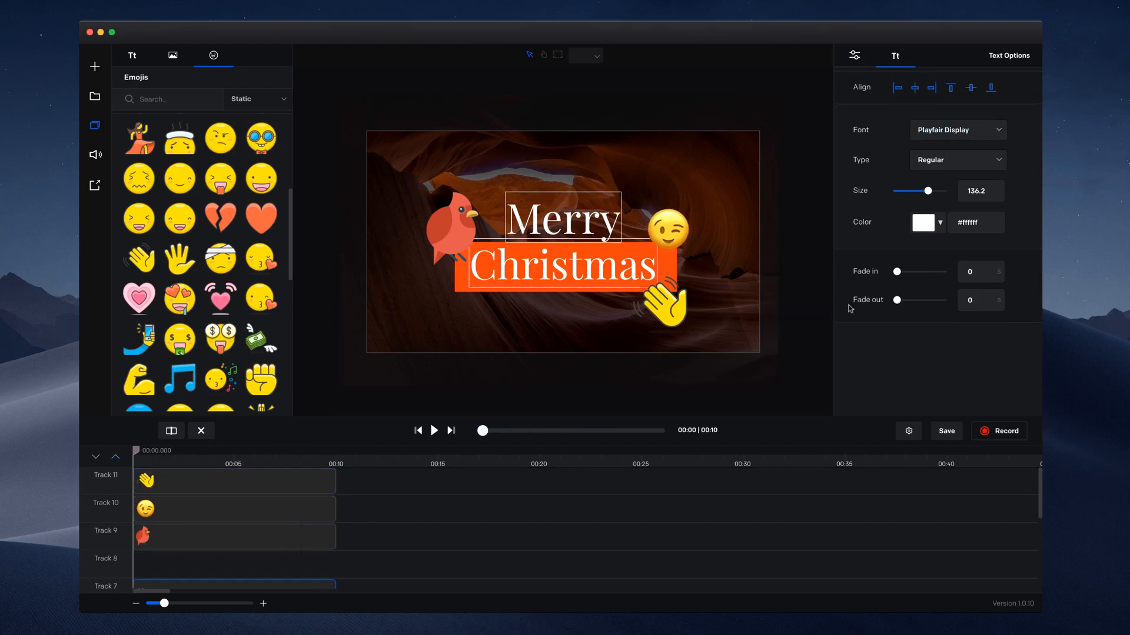
pyautogui.click(968, 273)
pyautogui.write('2')
pyautogui.click(433, 432)
pyautogui.click(434, 432)
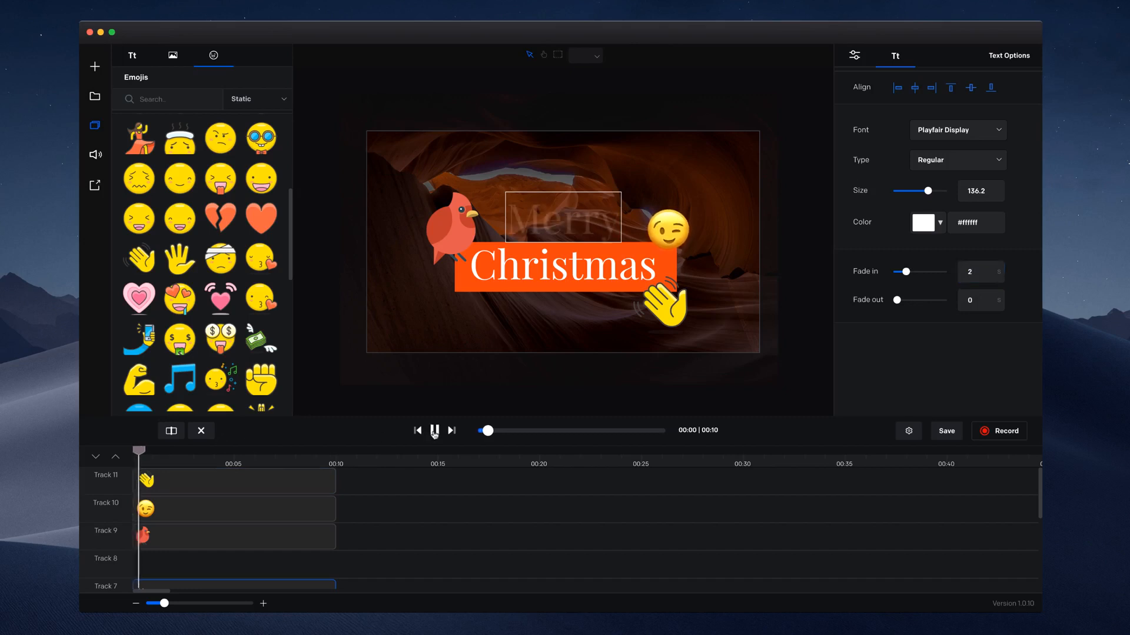
pyautogui.click(433, 431)
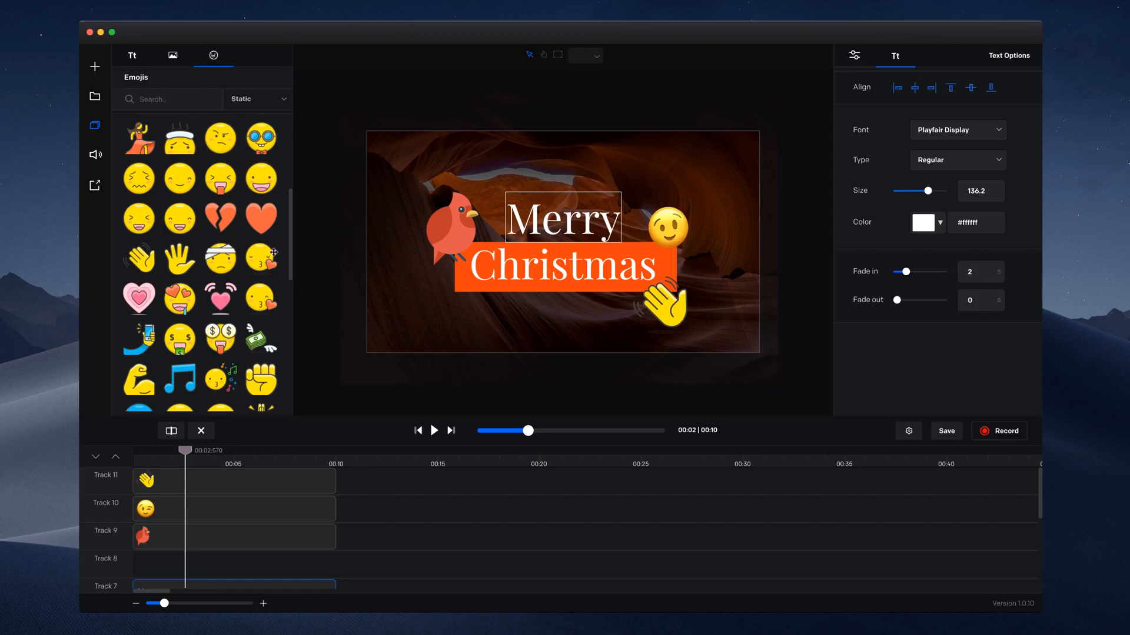
pyautogui.scroll(-5, 263, 261)
pyautogui.scroll(10, 263, 260)
pyautogui.scroll(2, 263, 261)
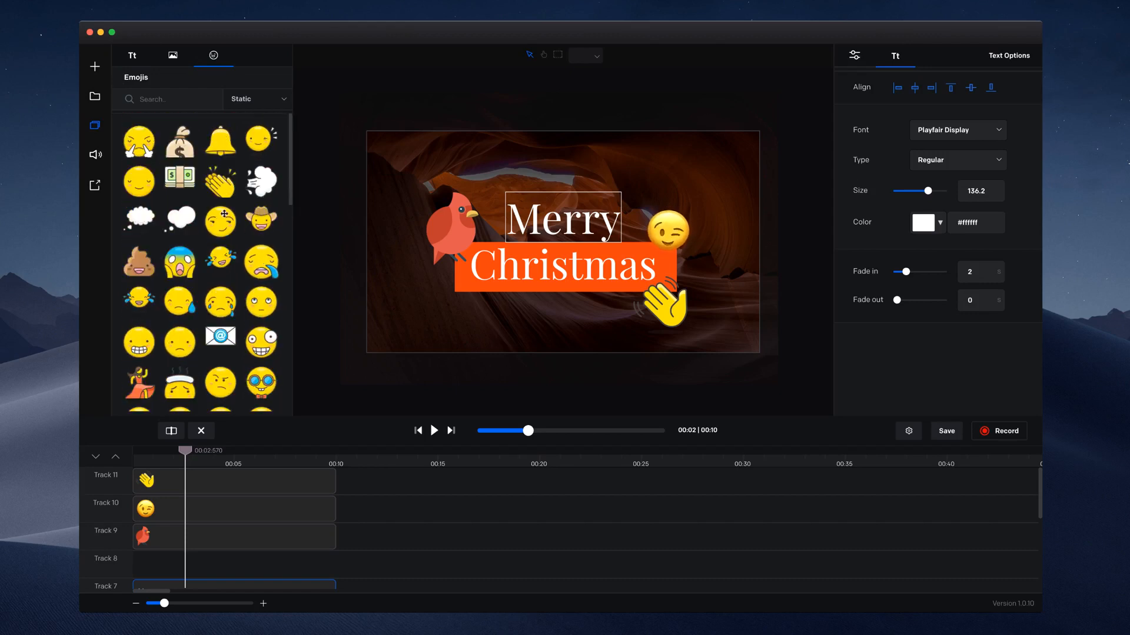